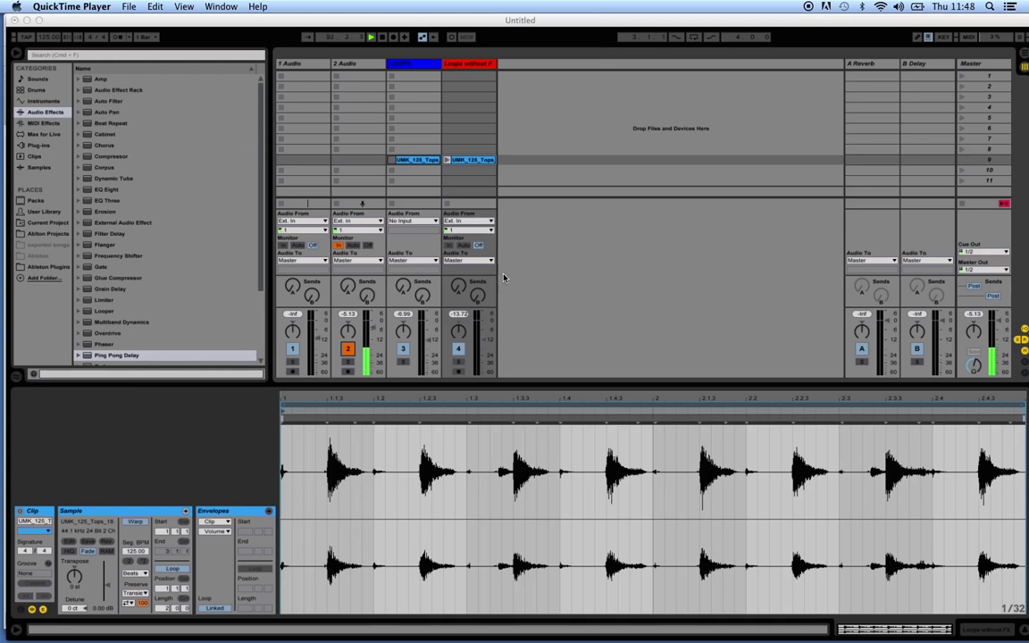
Bring Ableton Live to the front over QuickTime Player, showing the Session view with the loop tracks
{"action": "left_click", "coordinate": [688, 132]}
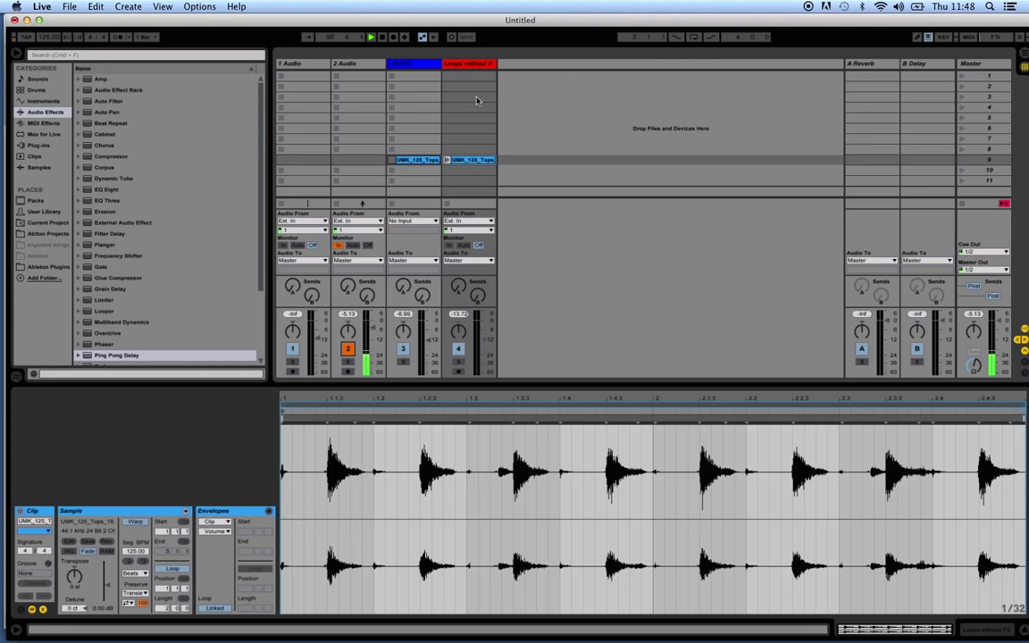
Rename track 3 to 'LOOPS'
{"action": "type", "text": "LOOPS"}
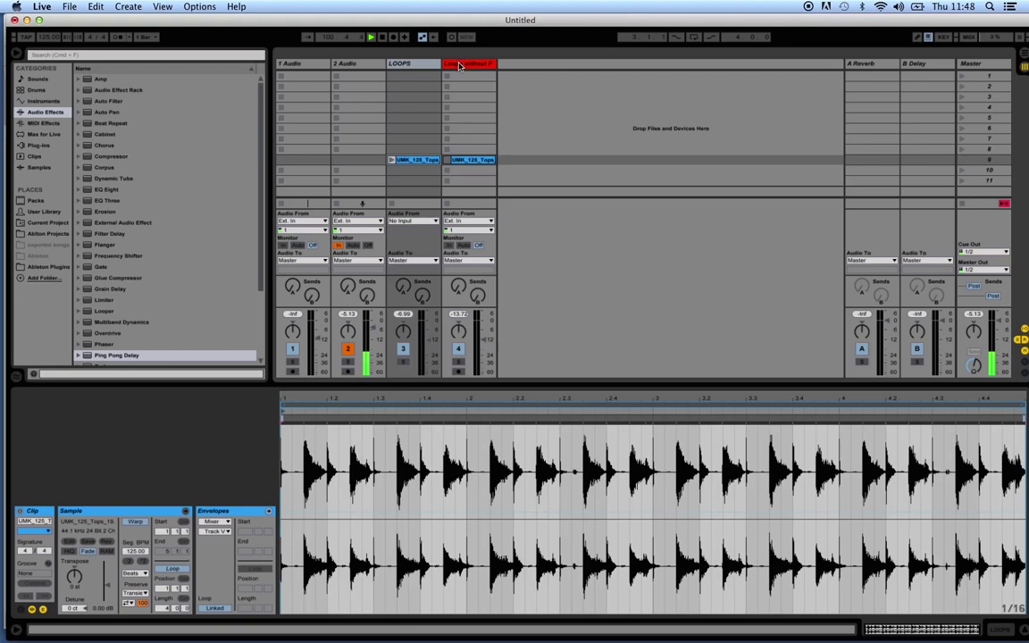
{"action": "key", "text": "Return"}
{"action": "left_click", "coordinate": [462, 67], "text": "shift"}
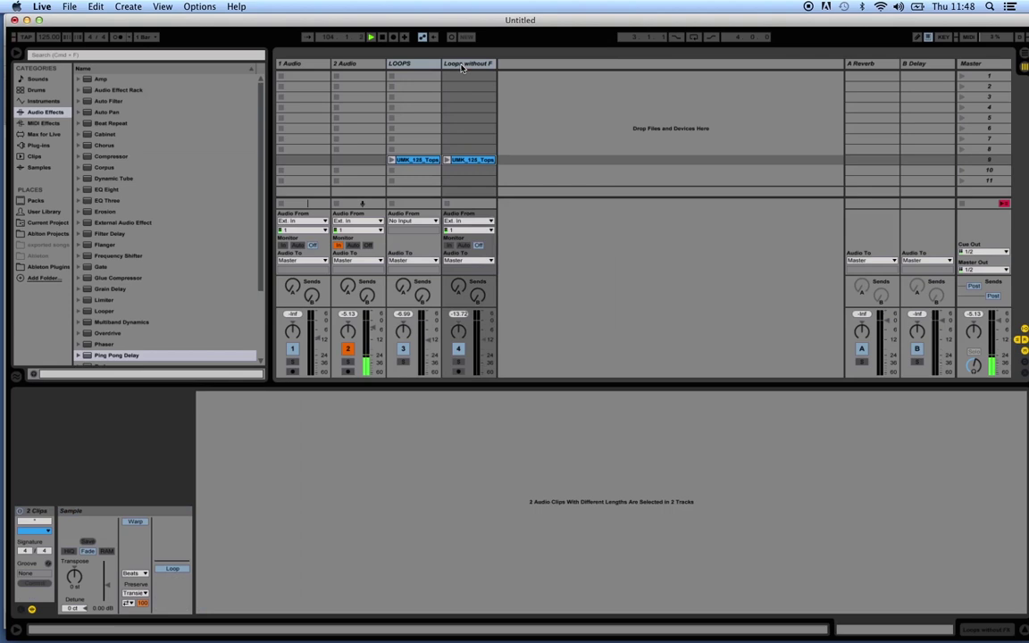
{"action": "left_click", "coordinate": [514, 87]}
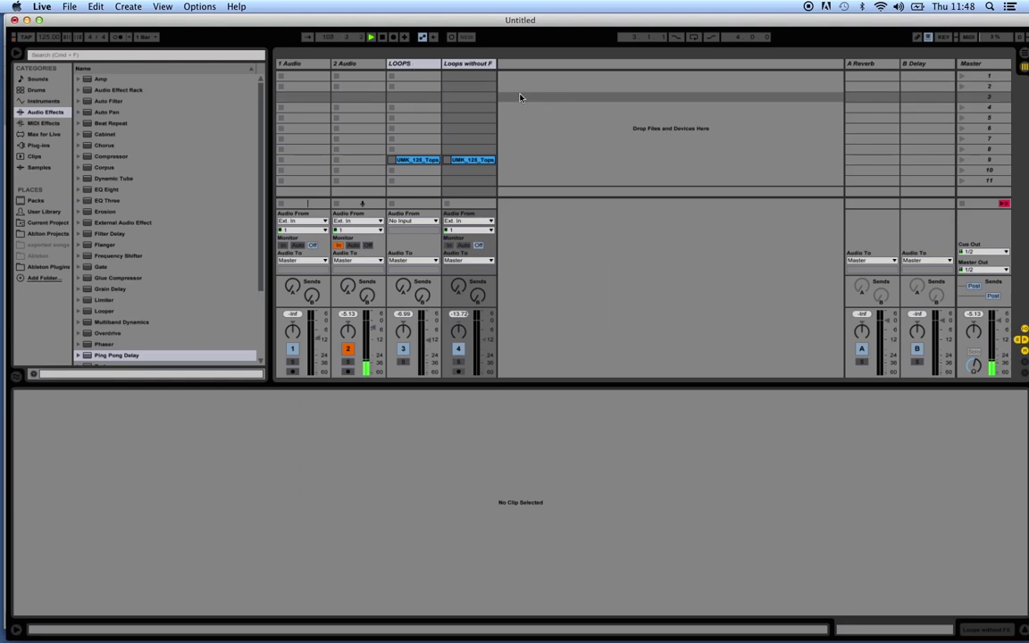
{"action": "left_click", "coordinate": [415, 66]}
{"action": "key", "text": "Return"}
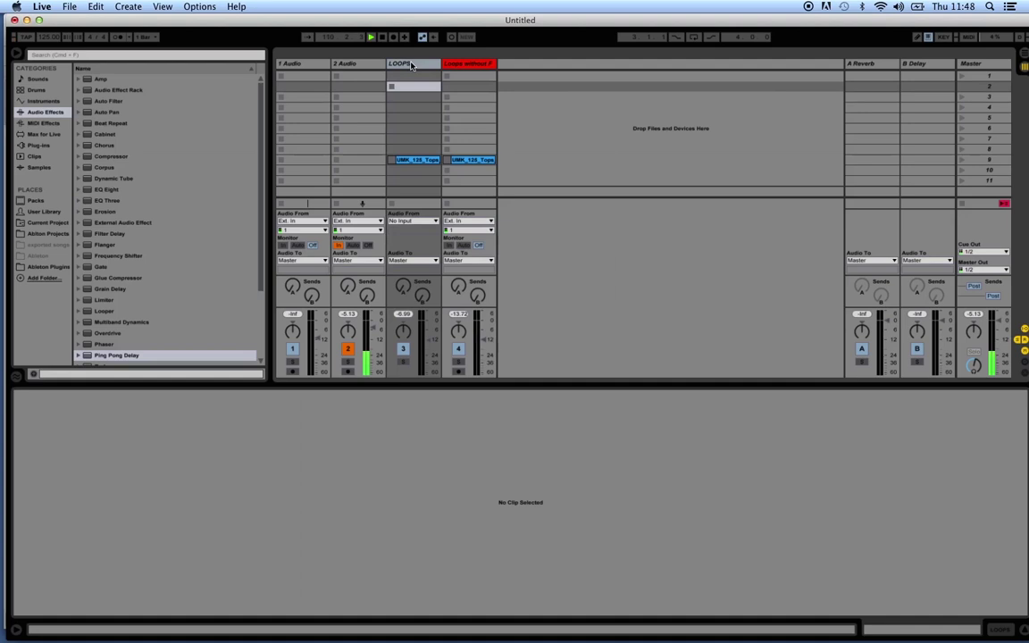
Group the LOOPS and Loops without F tracks into a new 3 Group track
{"action": "left_click", "coordinate": [475, 66]}
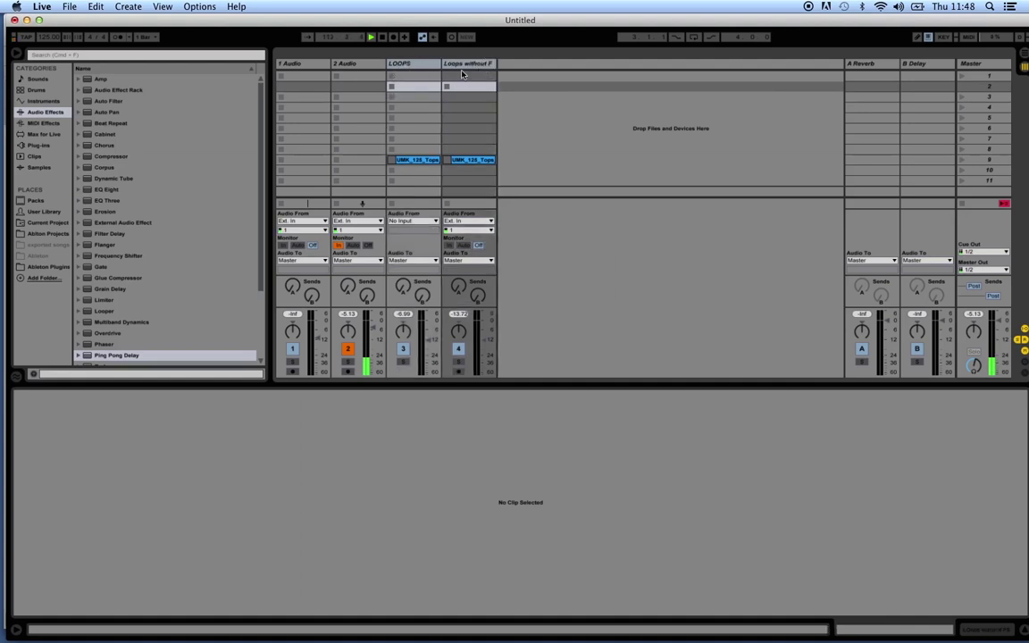
{"action": "right_click", "coordinate": [466, 72]}
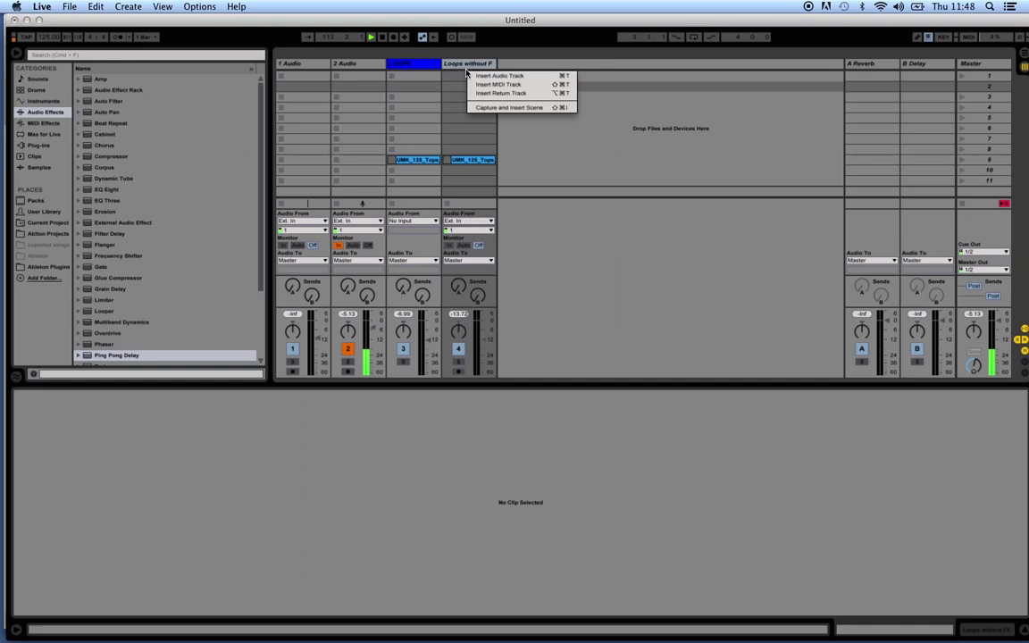
{"action": "left_click", "coordinate": [418, 66]}
{"action": "left_click", "coordinate": [432, 66]}
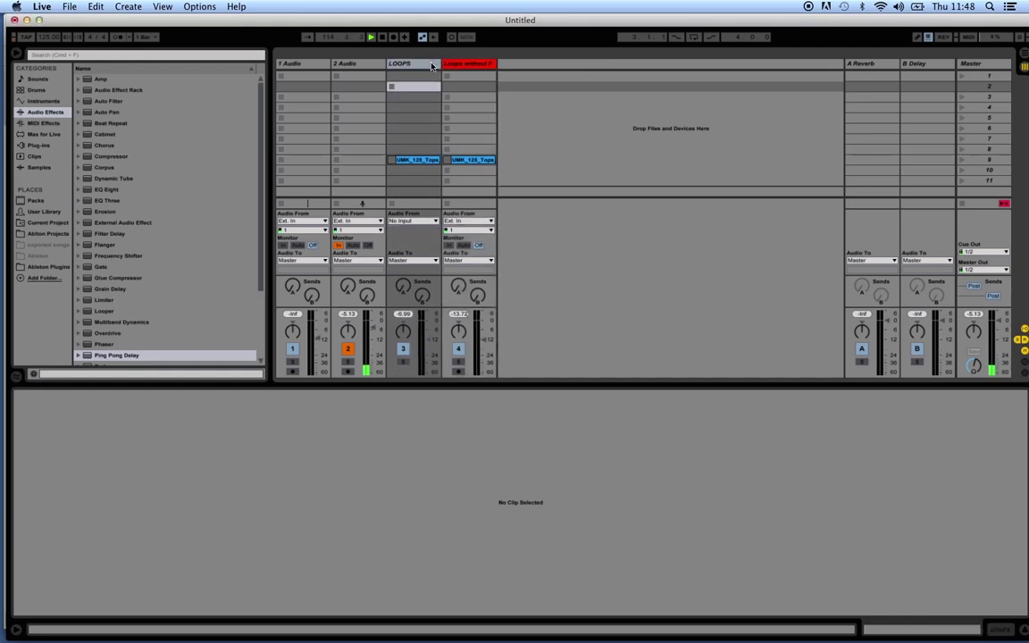
{"action": "left_click", "coordinate": [464, 65], "text": "shift"}
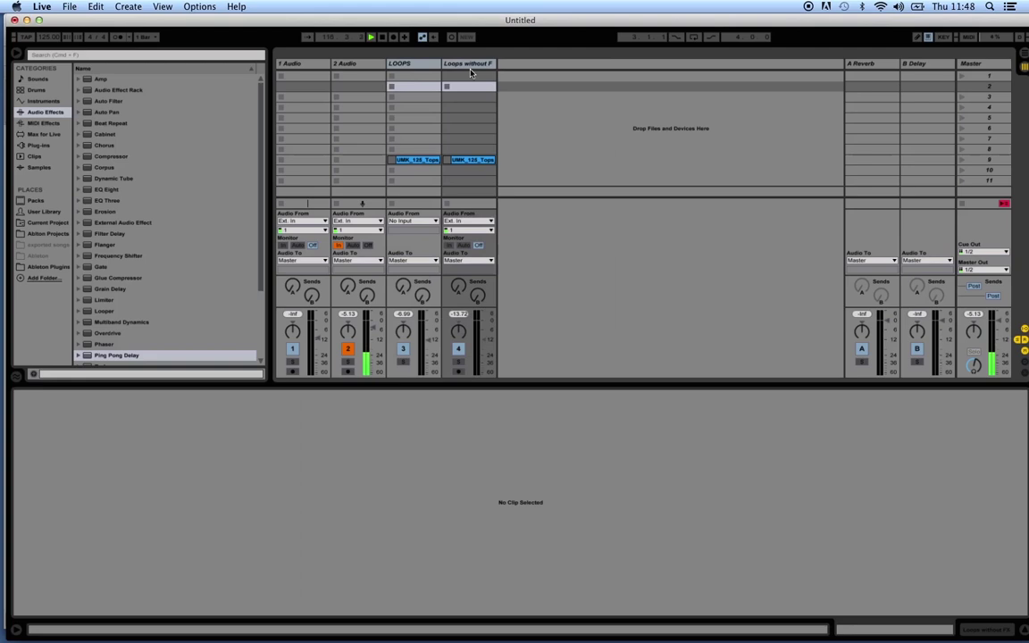
{"action": "right_click", "coordinate": [470, 66]}
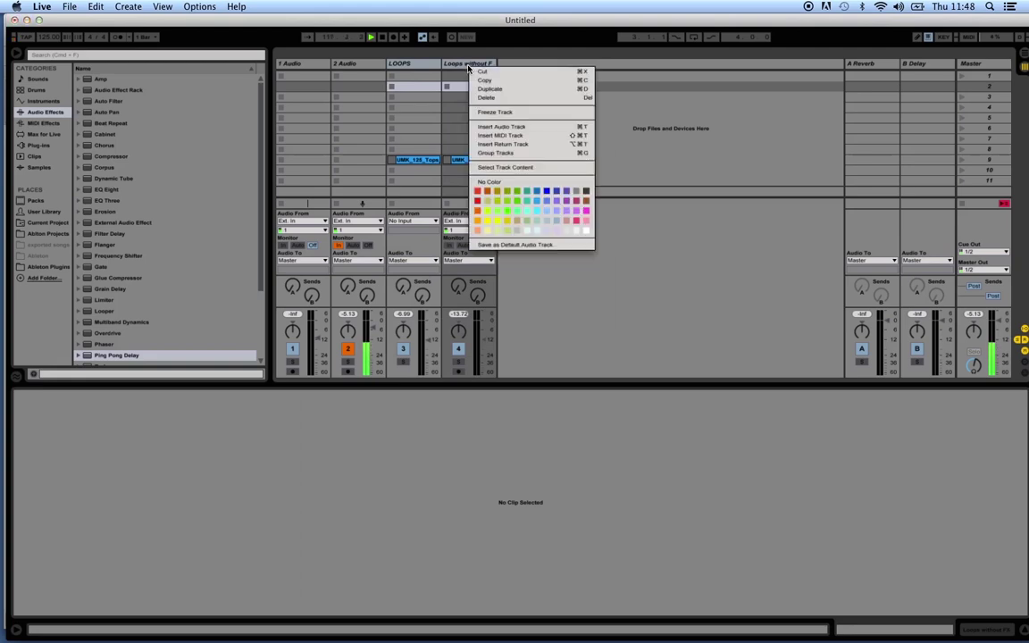
{"action": "left_click", "coordinate": [518, 153]}
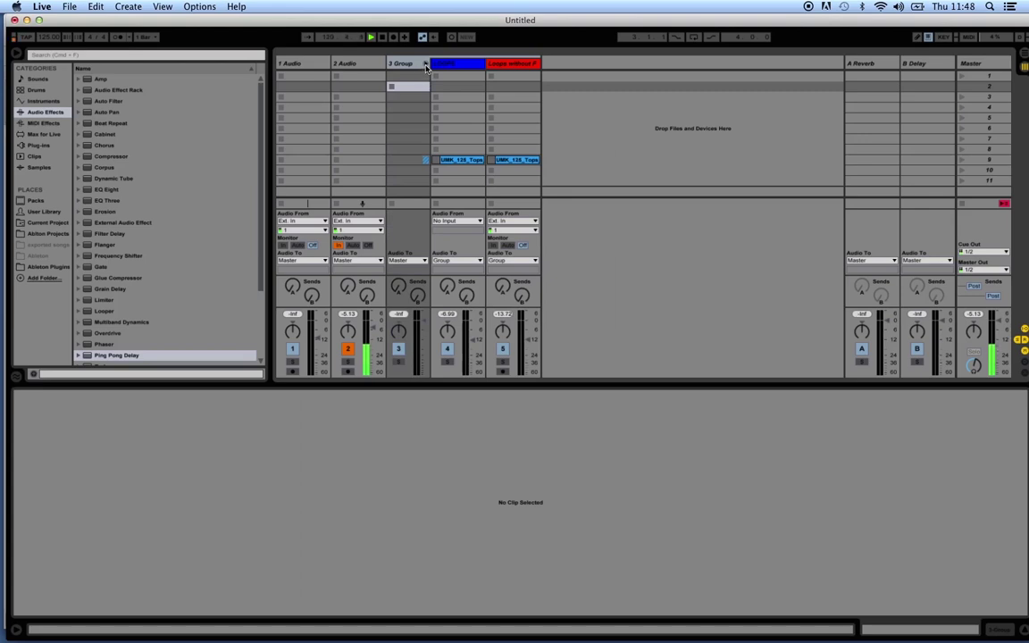
Collapse and re-expand the group, then launch the LOOPS clip
{"action": "left_click", "coordinate": [425, 65]}
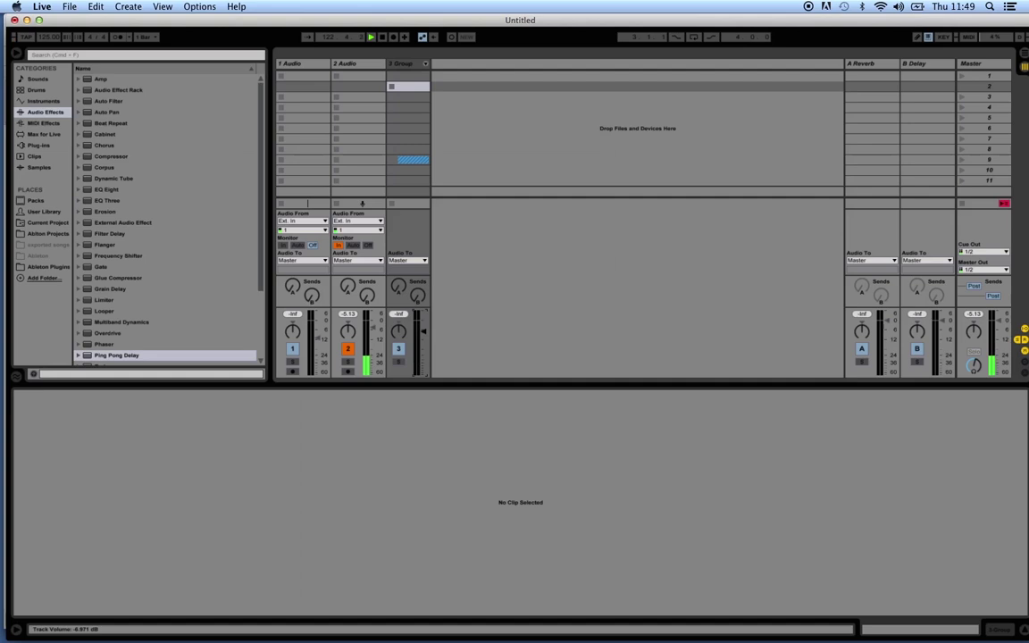
{"action": "left_click", "coordinate": [426, 64]}
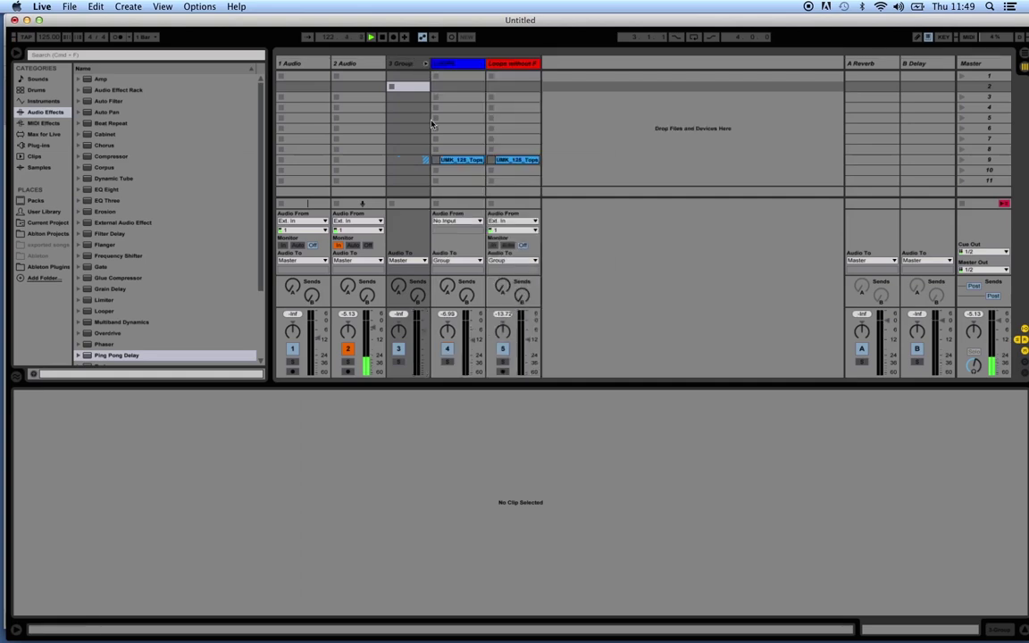
{"action": "left_click", "coordinate": [435, 161]}
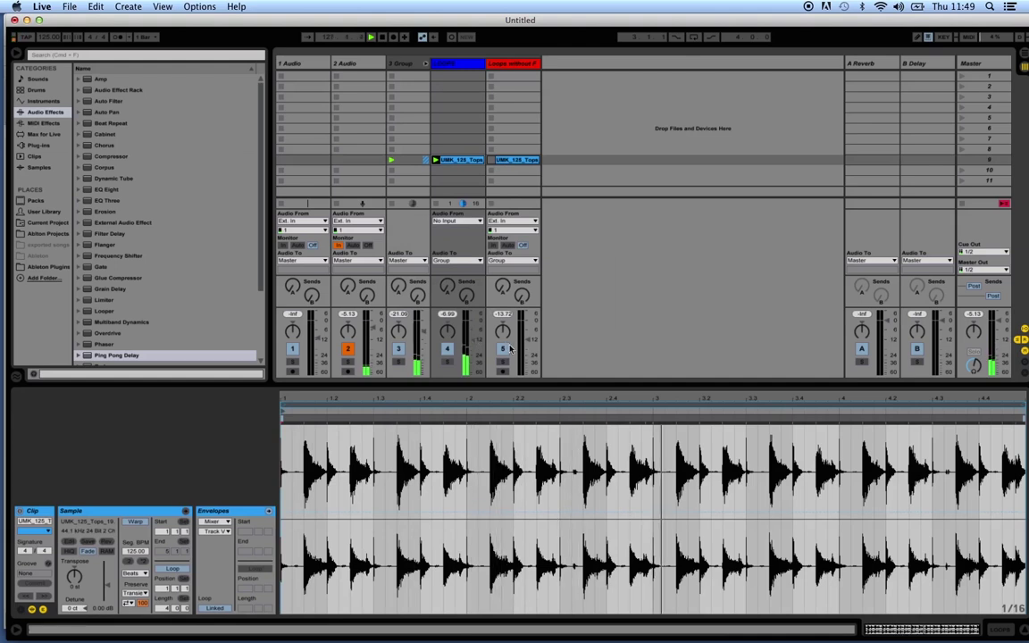
Launch the Loops without F clip and raise the LOOPS track volume to about -0.65 dB
{"action": "left_click", "coordinate": [491, 160]}
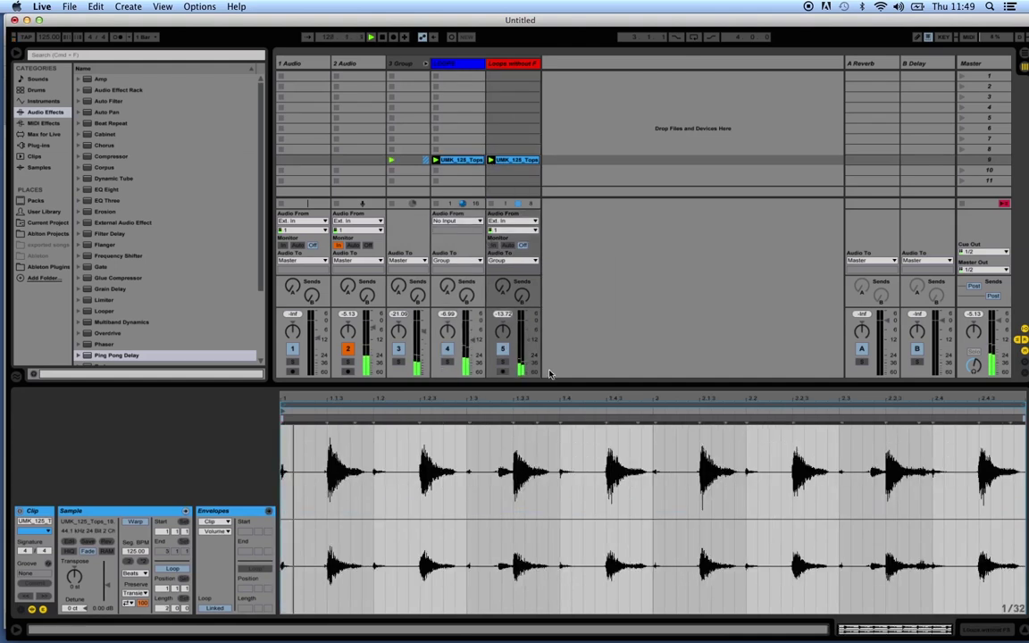
{"action": "left_click", "coordinate": [527, 345]}
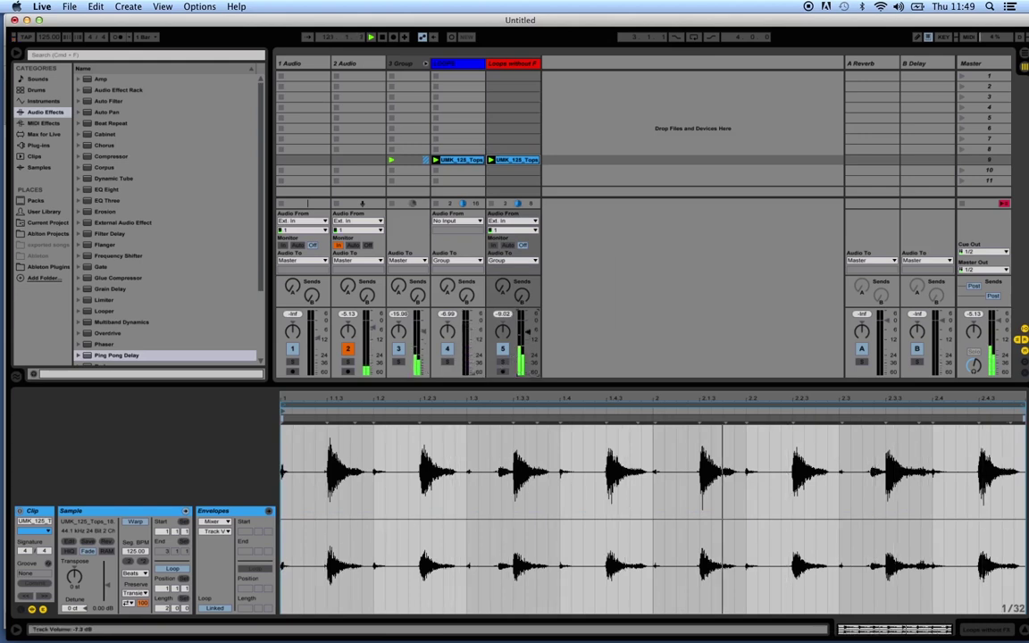
{"action": "left_click_drag", "start_coordinate": [472, 361], "coordinate": [472, 333]}
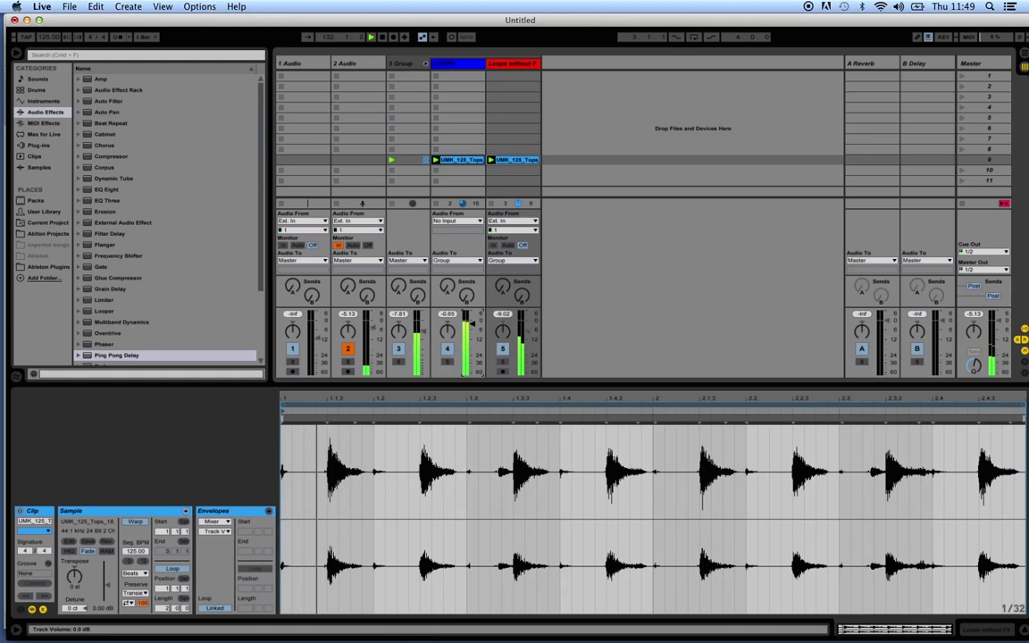
Fold the 3 Group track, lower its volume, and peek at Arrangement view and back
{"action": "left_click", "coordinate": [425, 65]}
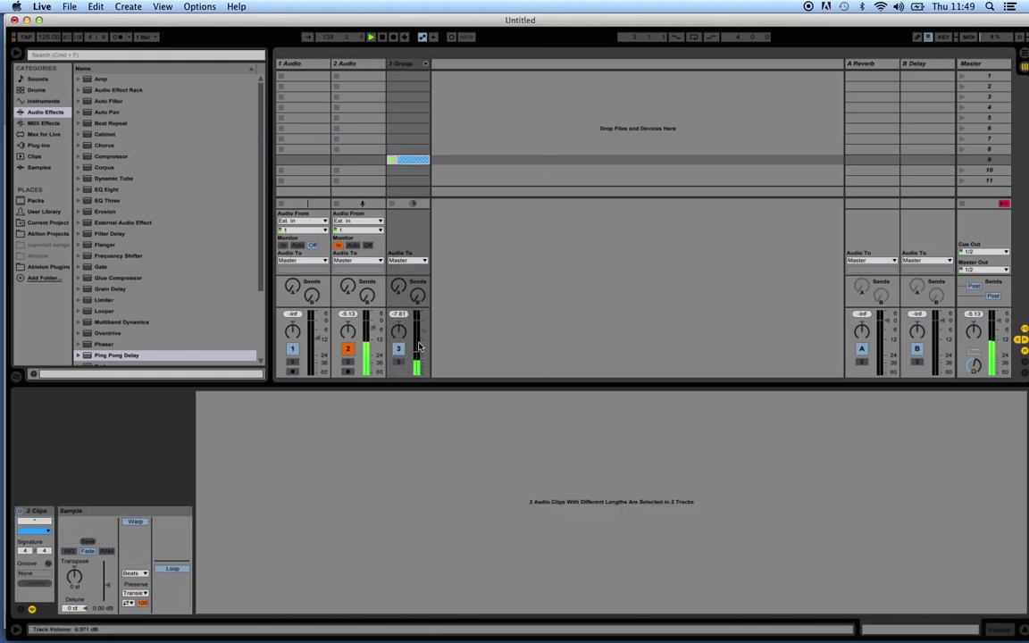
{"action": "mouse_move", "coordinate": [423, 331]}
{"action": "left_mouse_down"}
{"action": "mouse_move", "coordinate": [424, 373]}
{"action": "mouse_move", "coordinate": [423, 339]}
{"action": "left_mouse_up"}
{"action": "key", "text": "Tab"}
{"action": "key", "text": "Tab"}
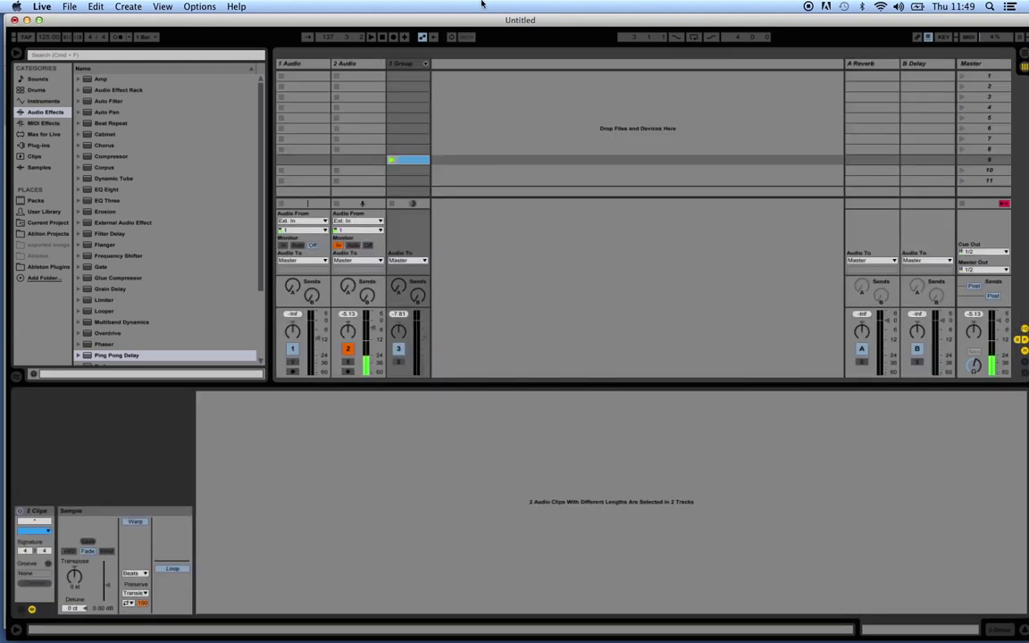
Load an Auto Filter onto the 3 Group track and launch the group's loop clips
{"action": "left_click", "coordinate": [401, 67]}
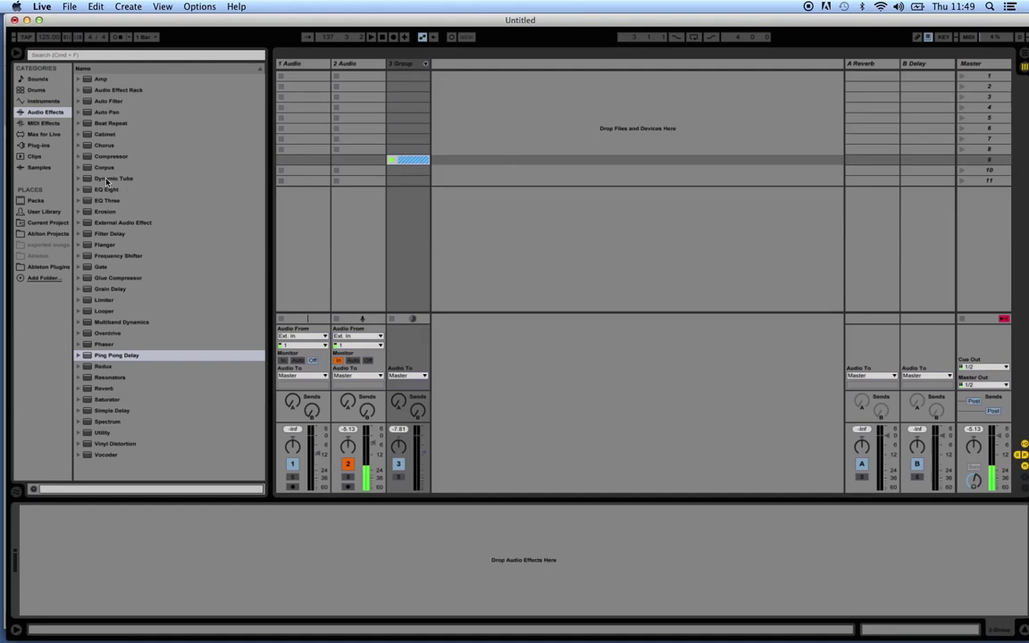
{"action": "double_click", "coordinate": [100, 102]}
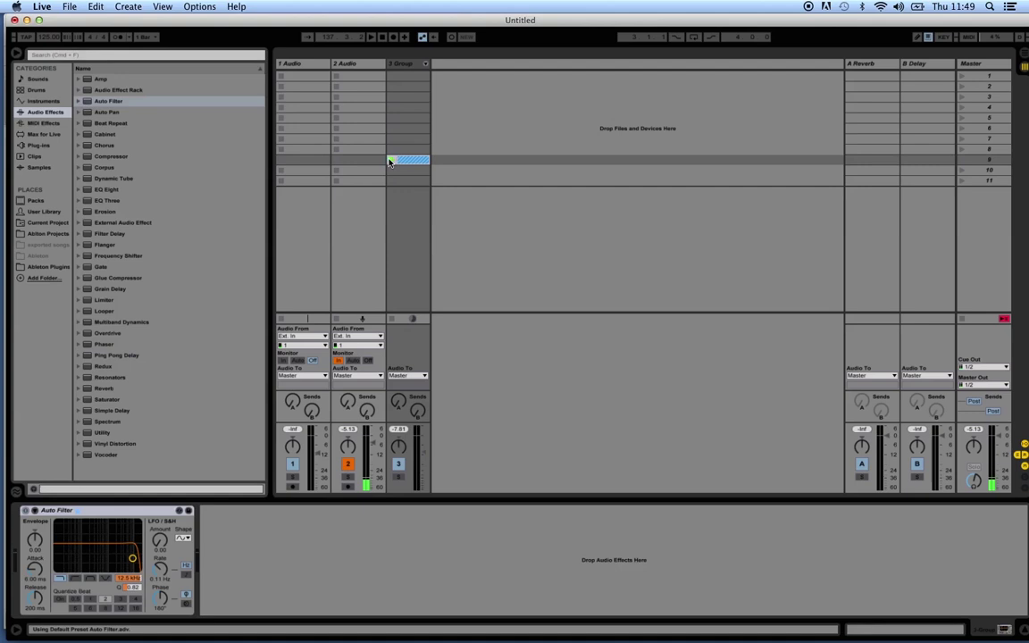
{"action": "left_click", "coordinate": [390, 161]}
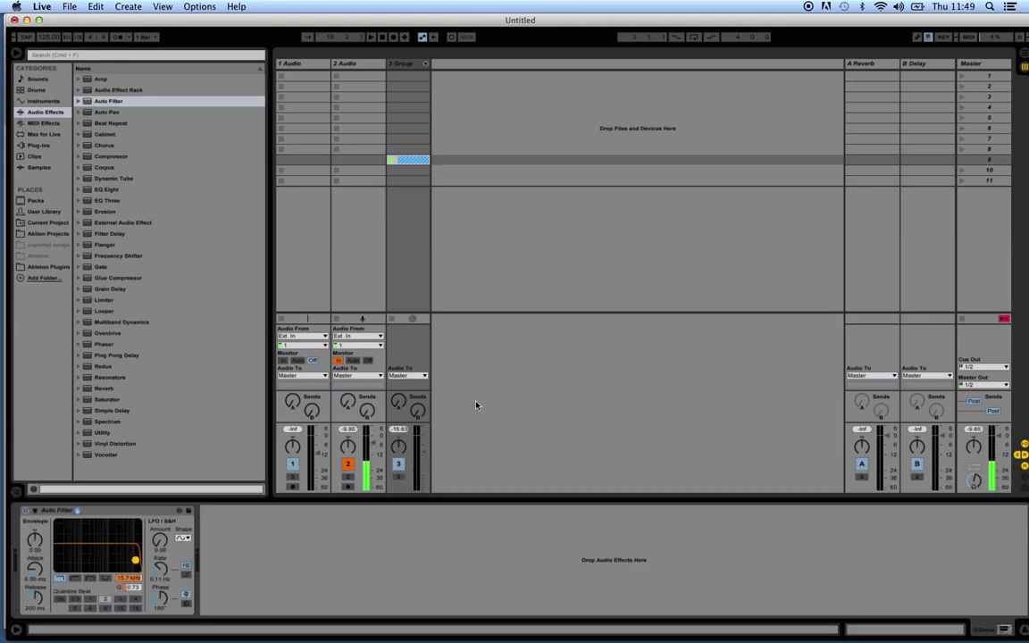
In Arrangement, draw Auto Filter Frequency automation on 3 Group, low early then rising to fully open
{"action": "key", "text": "Tab"}
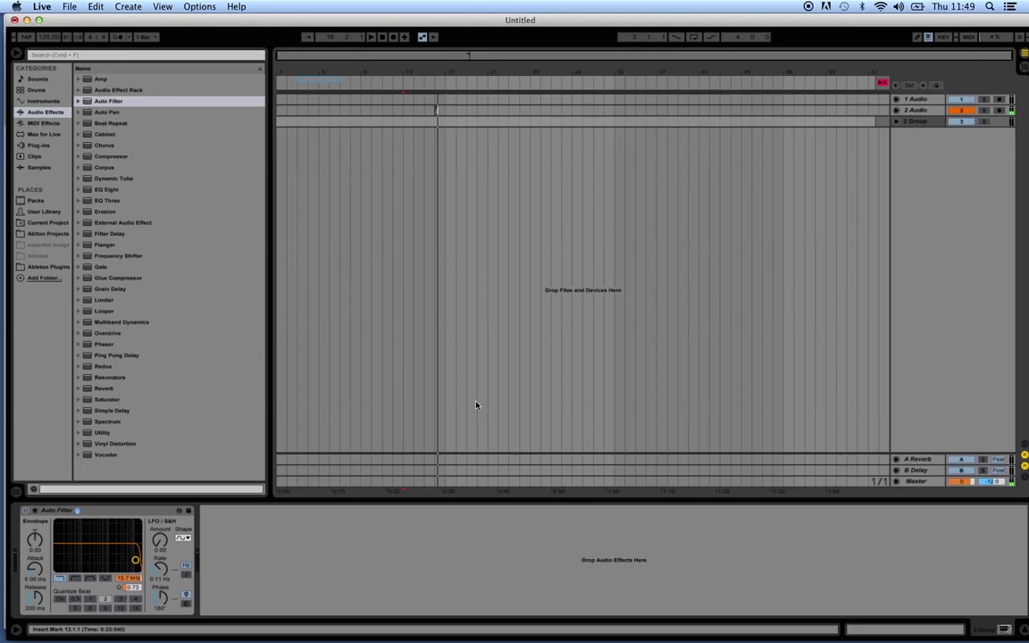
{"action": "left_click", "coordinate": [898, 123]}
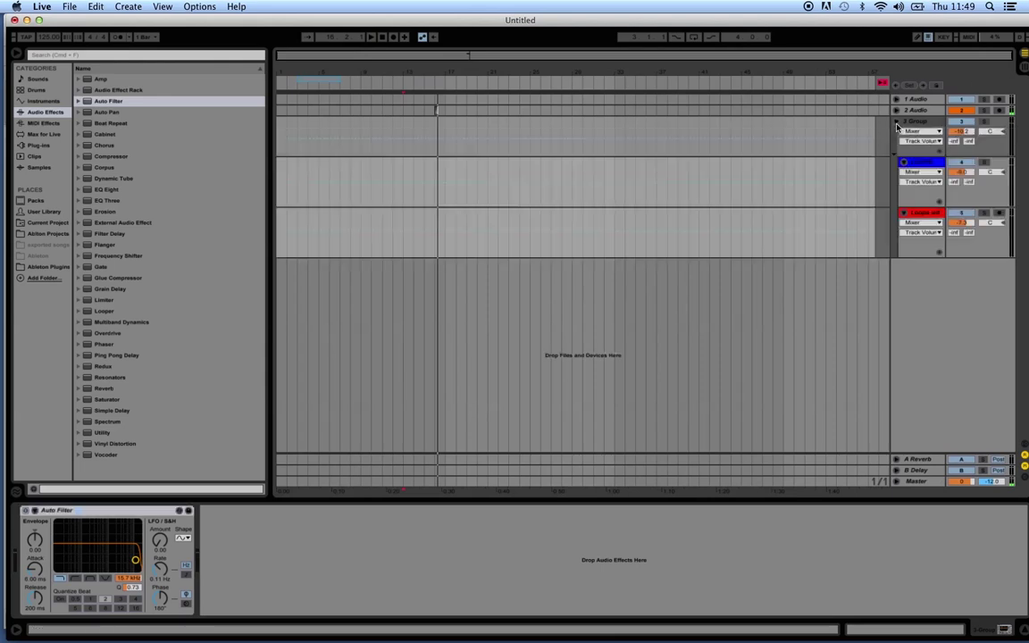
{"action": "left_click", "coordinate": [897, 123]}
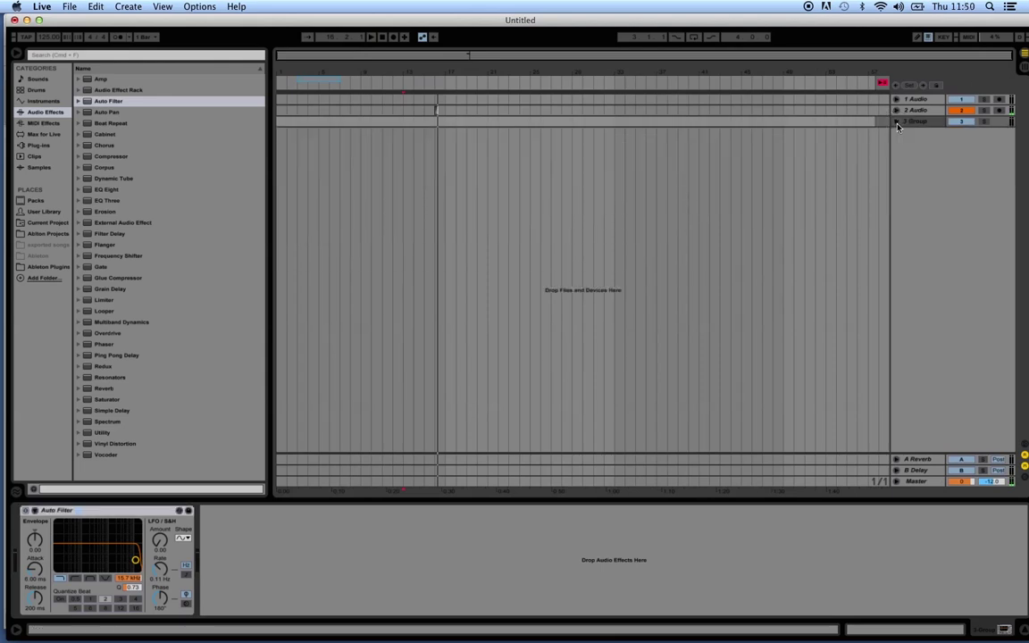
{"action": "left_click", "coordinate": [897, 122]}
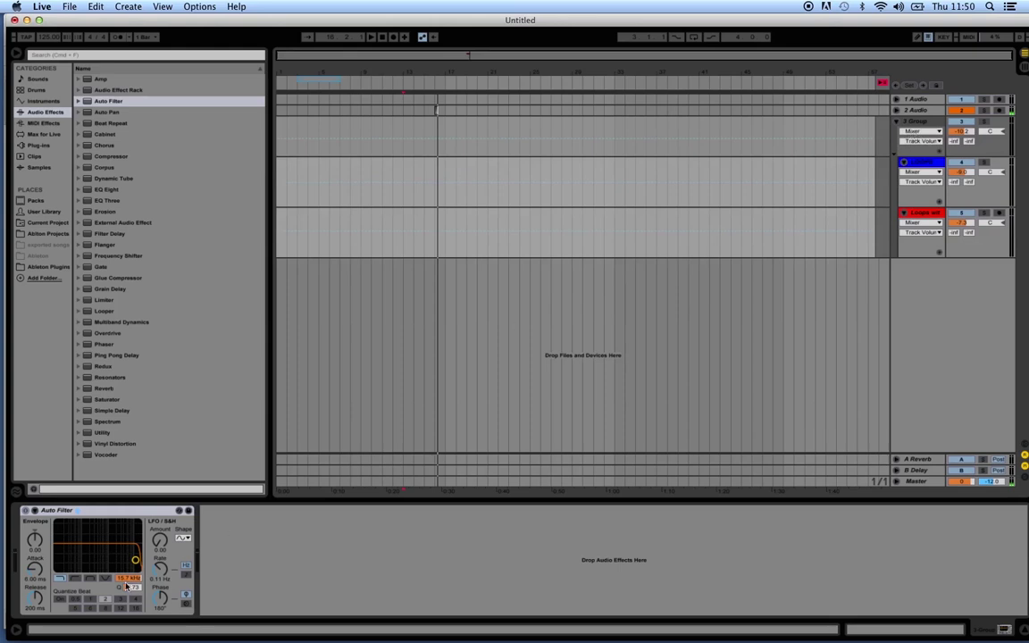
{"action": "mouse_move", "coordinate": [127, 580]}
{"action": "left_mouse_down"}
{"action": "mouse_move", "coordinate": [127, 590]}
{"action": "mouse_move", "coordinate": [128, 579]}
{"action": "left_mouse_up"}
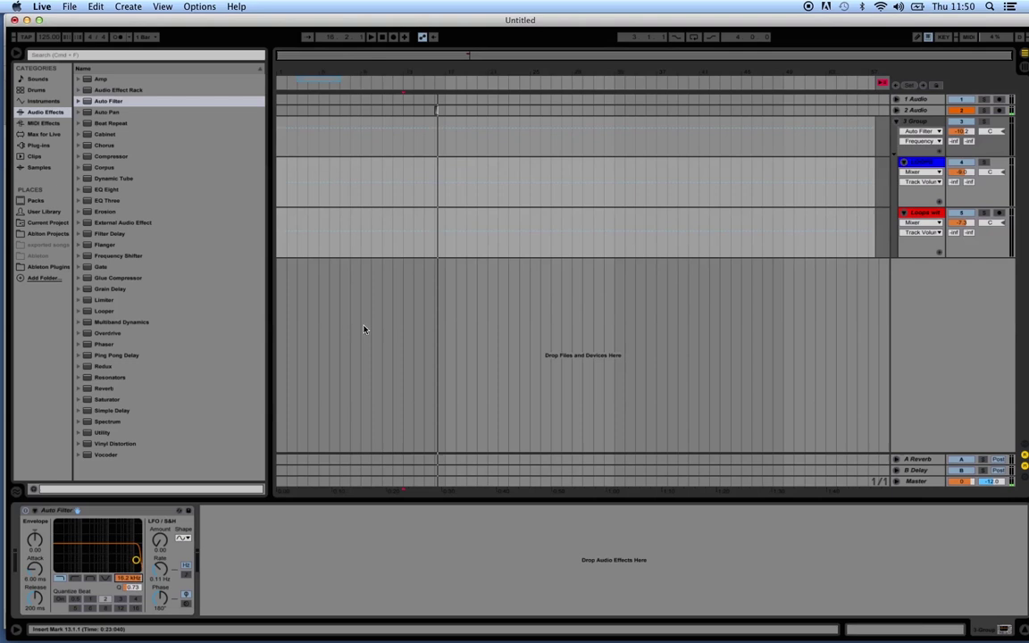
{"action": "left_click", "coordinate": [443, 128]}
{"action": "left_click_drag", "start_coordinate": [411, 133], "coordinate": [395, 156]}
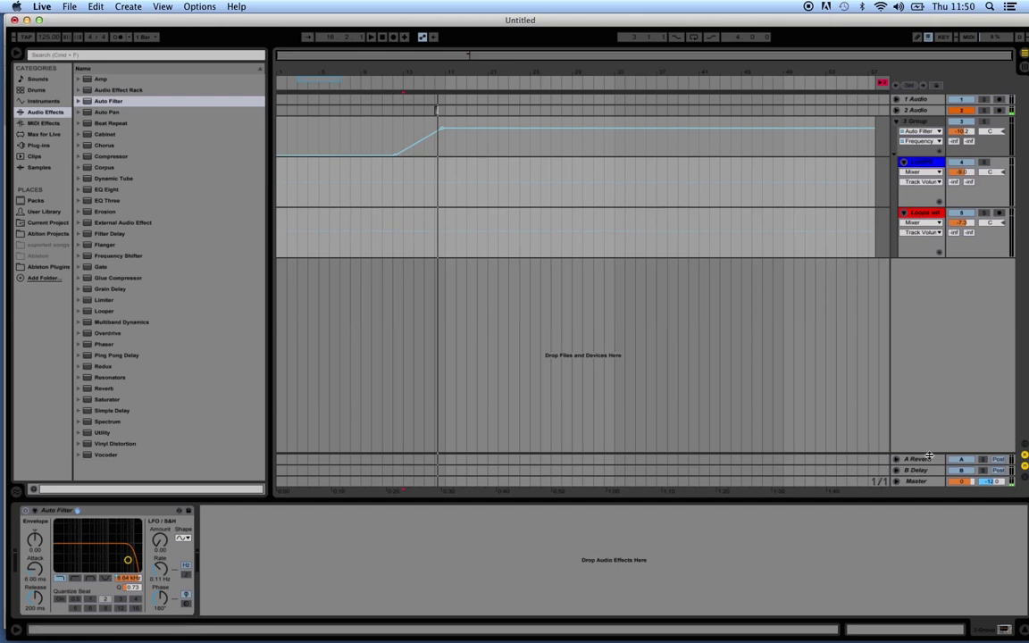
Add Master track Song Tempo automation with a breakpoint, ramping down to 60.00 BPM
{"action": "left_click", "coordinate": [897, 482]}
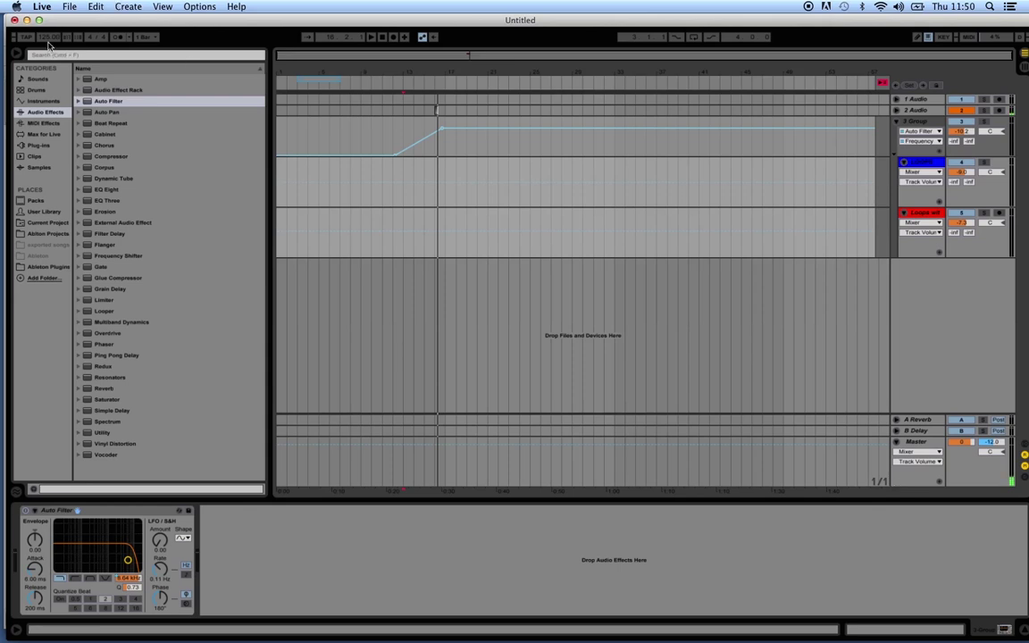
{"action": "left_click", "coordinate": [50, 37]}
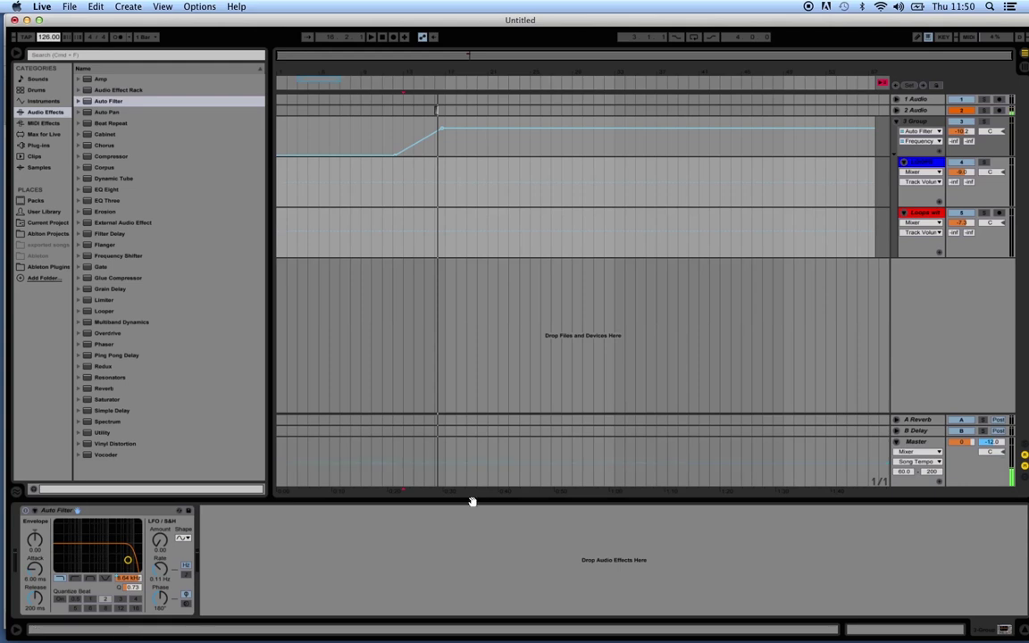
{"action": "left_click_drag", "start_coordinate": [898, 426], "coordinate": [897, 483]}
{"action": "left_click", "coordinate": [897, 482]}
{"action": "left_click", "coordinate": [48, 37]}
{"action": "left_click", "coordinate": [451, 470]}
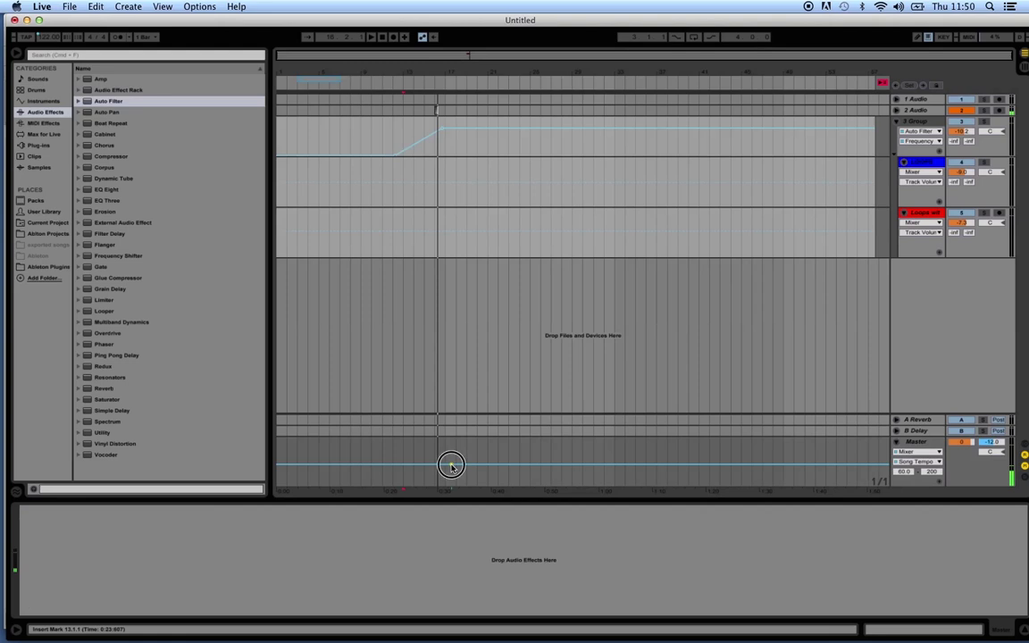
{"action": "left_click_drag", "start_coordinate": [510, 472], "coordinate": [510, 485]}
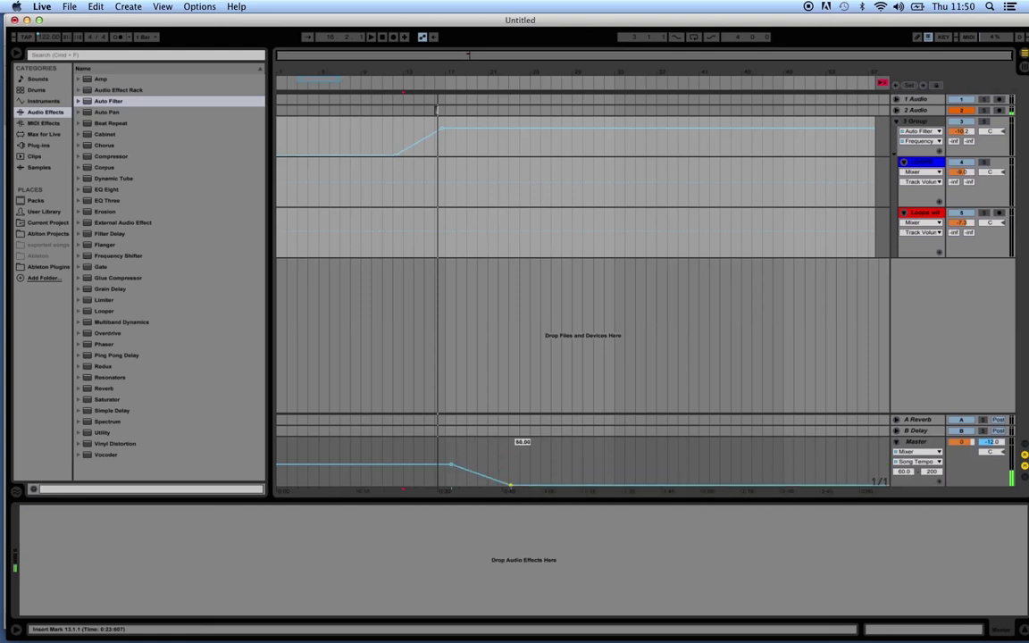